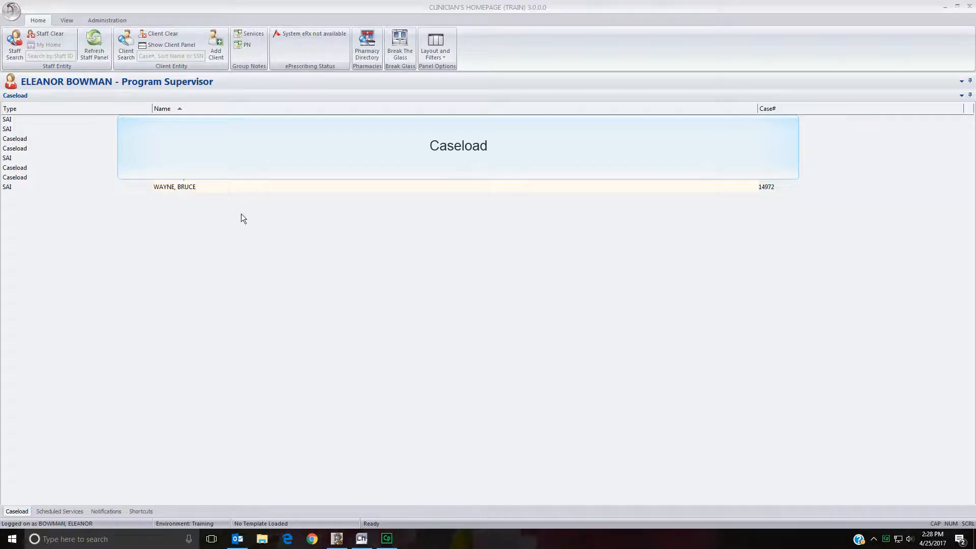
Step: Open an Individual Progress Note for the 9:00–9:30am scheduled service on April 25, 2017 and maximize its window
left_click(63, 511)
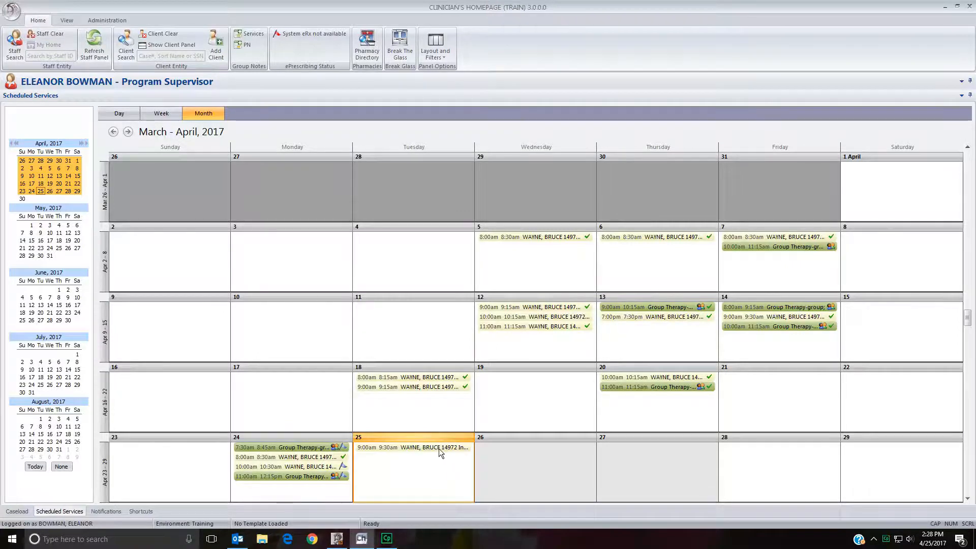
right_click(437, 448)
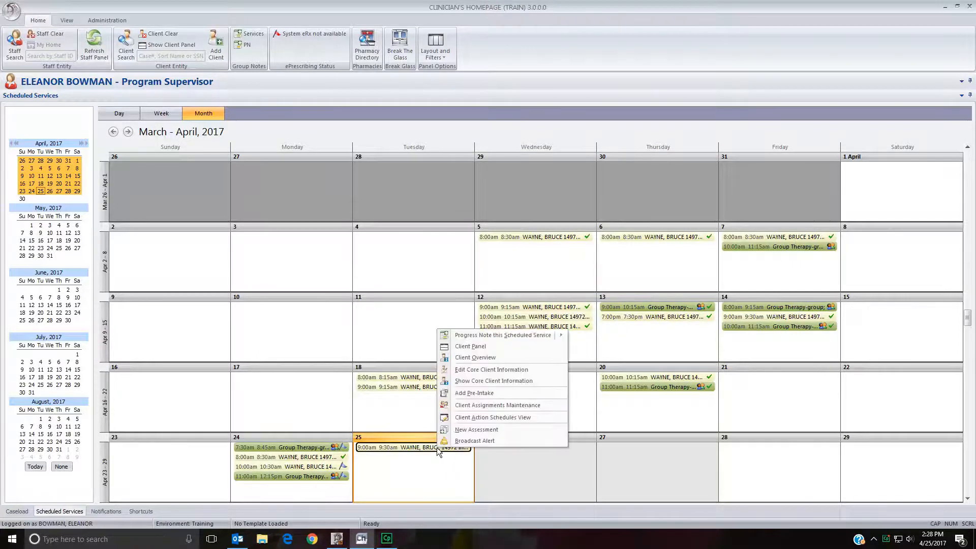
mouse_move(501, 338)
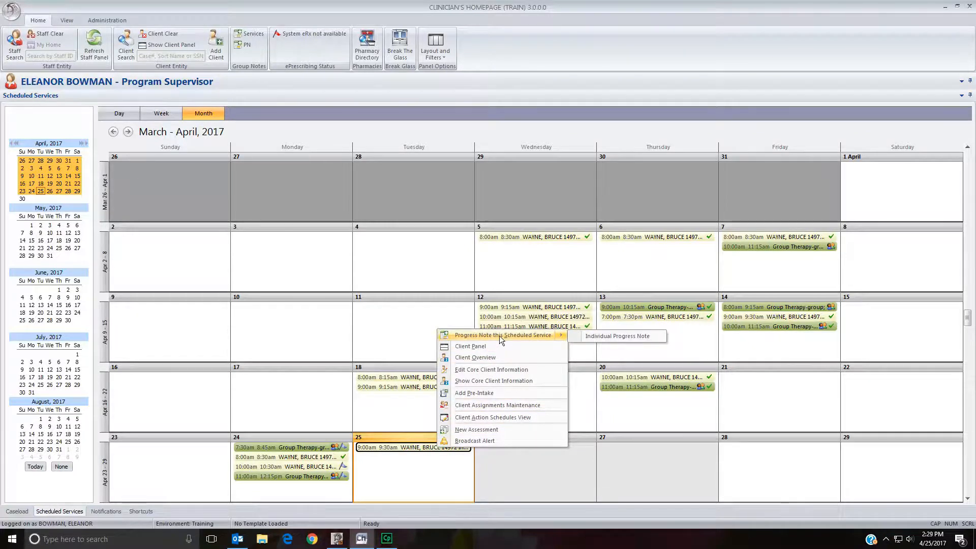
left_click(614, 336)
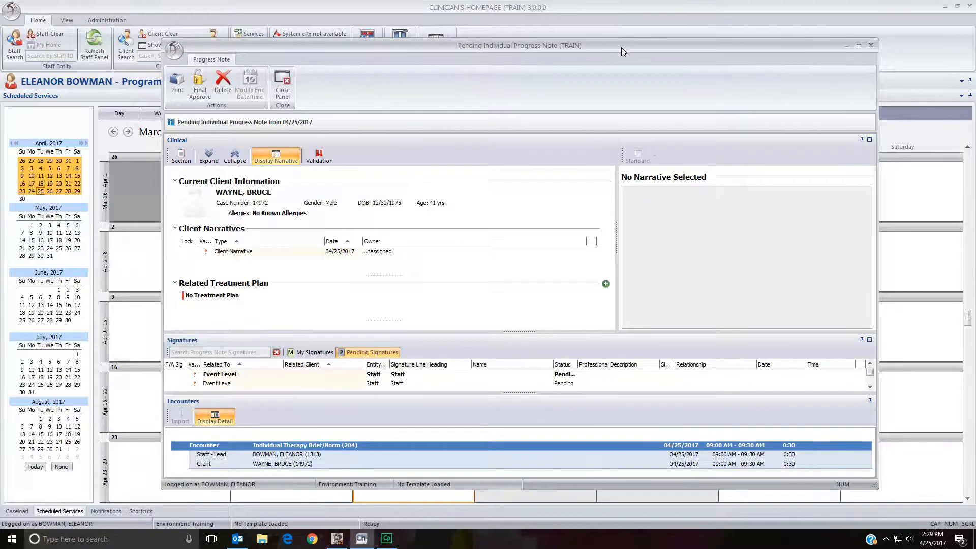
left_click_drag(622, 48, 588, 29)
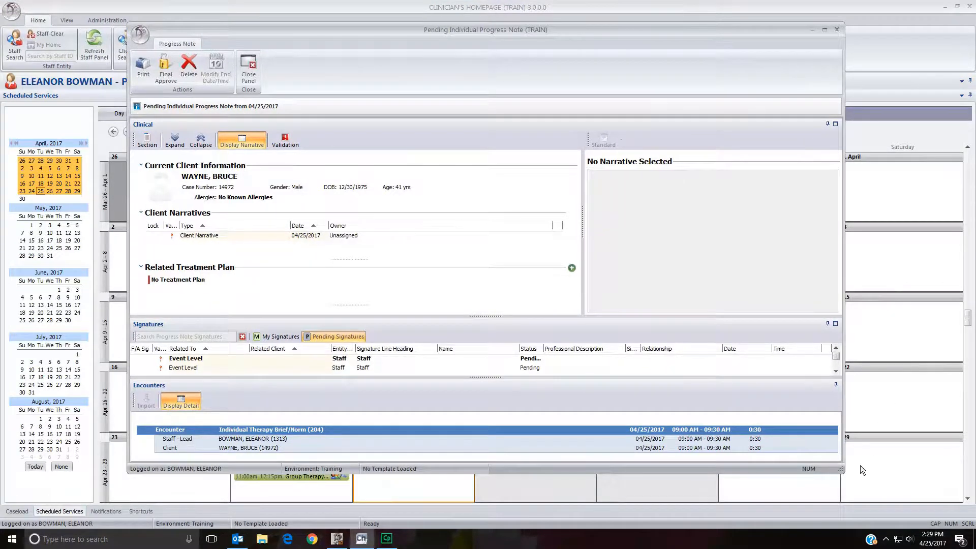
left_click_drag(842, 473, 864, 488)
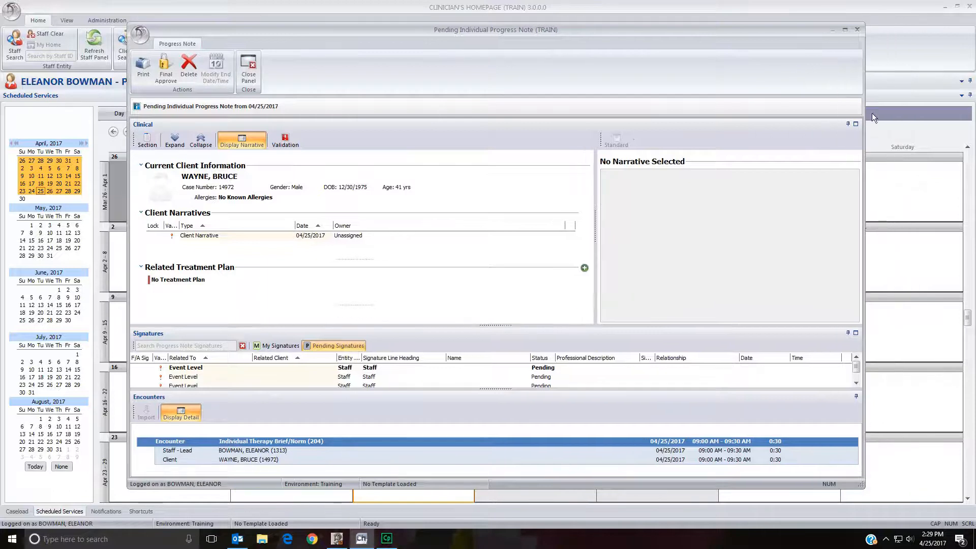
left_click(843, 31)
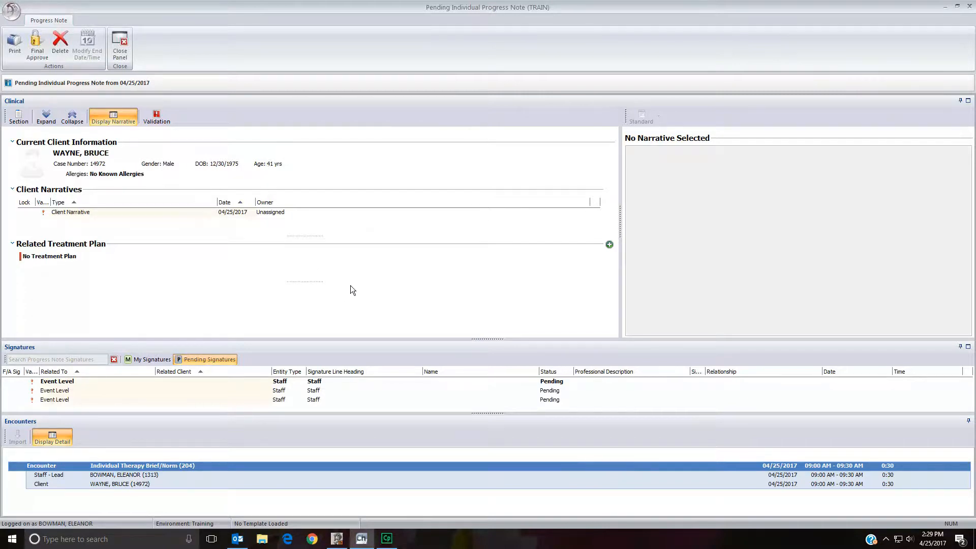
Step: Relate the CD Treatment Plan with intervention Individual Therapy Brief/Norm and objective Discuss and Set a Stop Date For Nicotine Use, and save it
left_click(610, 246)
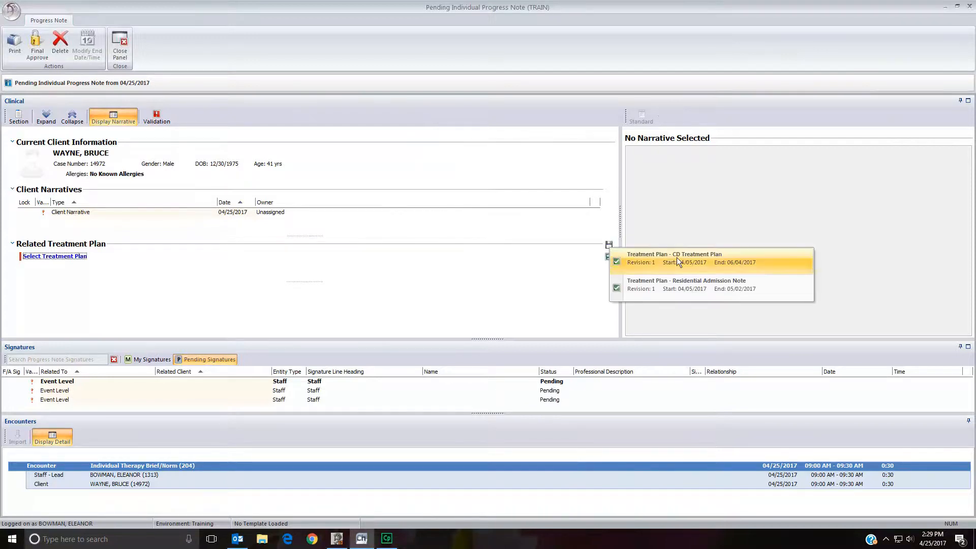
left_click(771, 262)
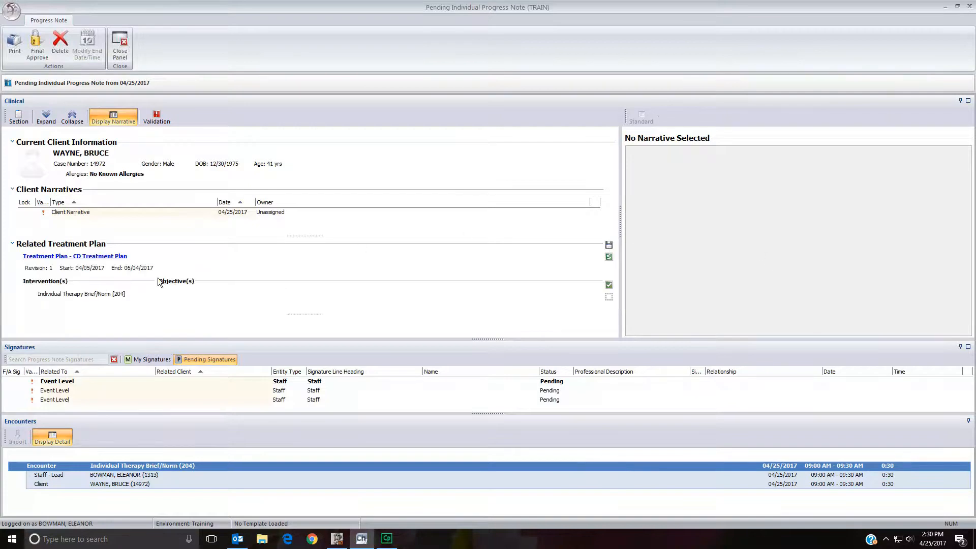
left_click(31, 294)
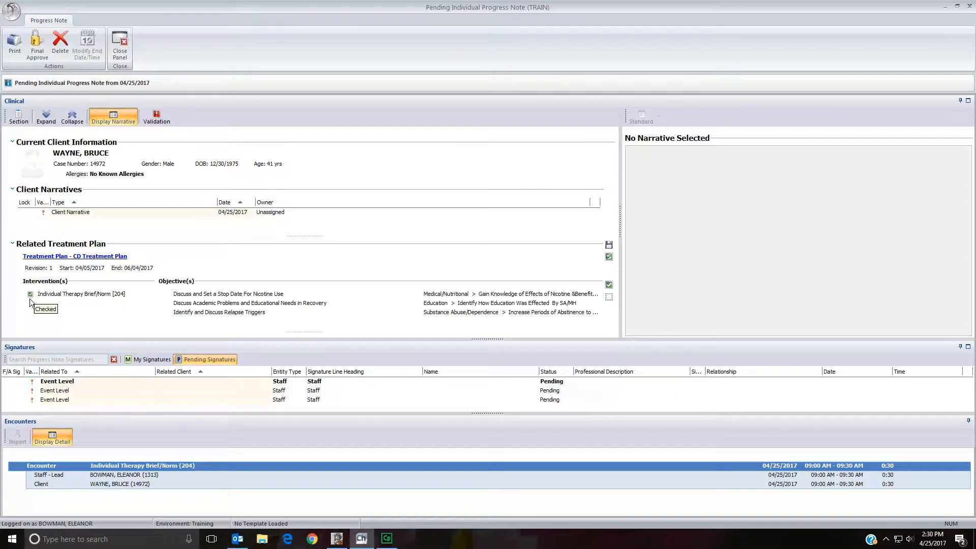
left_click(166, 294)
left_click(608, 245)
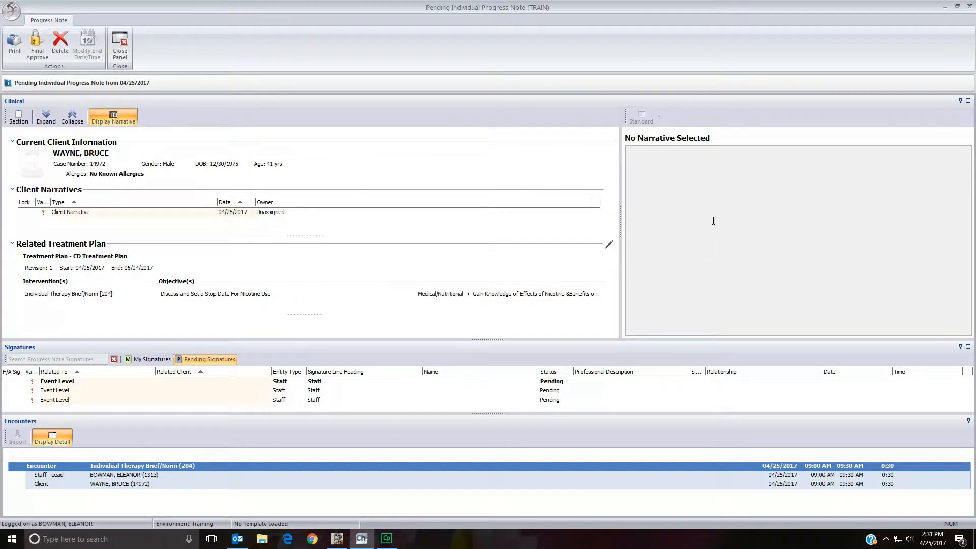
Step: Open the client narrative for editing and insert the OASAS Progress standard text (ID 23)
left_click(73, 213)
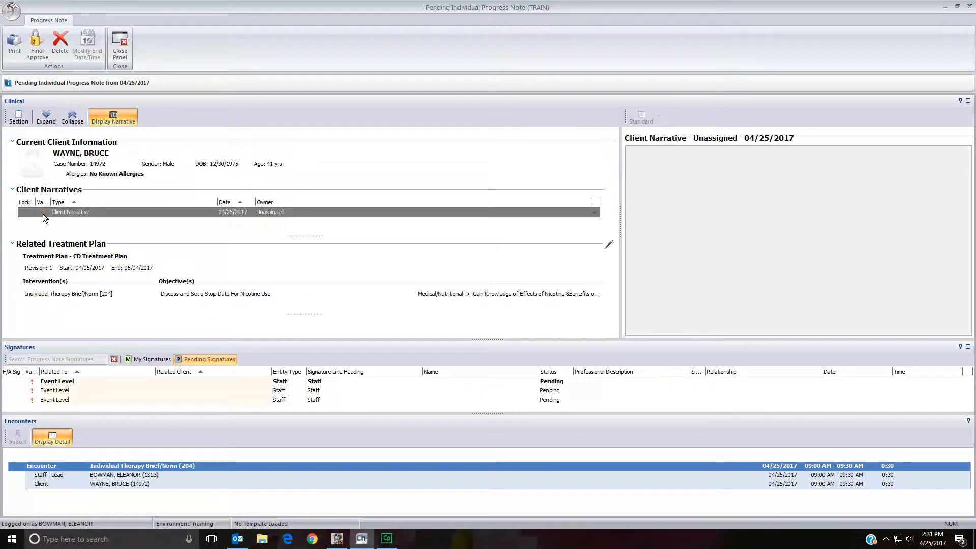
mouse_move(43, 216)
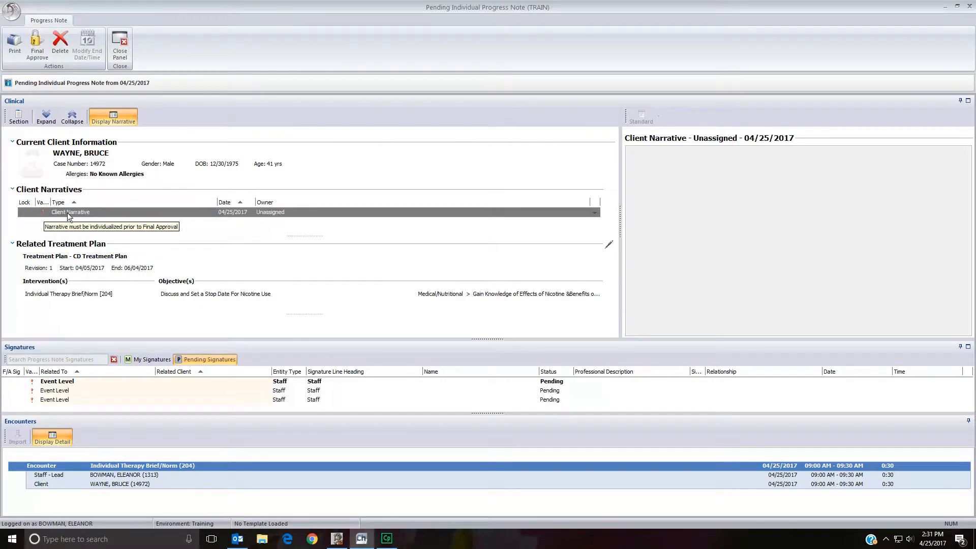
double_click(113, 211)
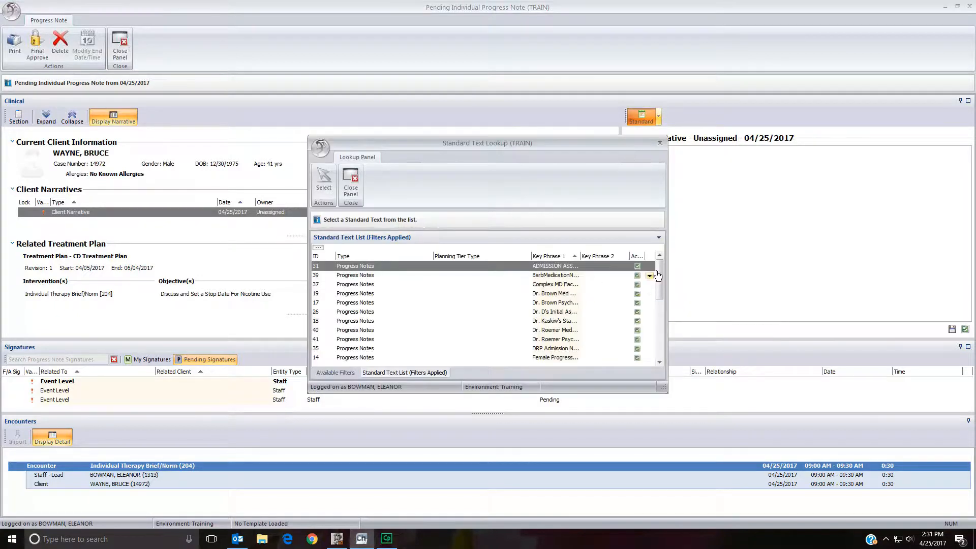
left_click_drag(658, 269, 660, 308)
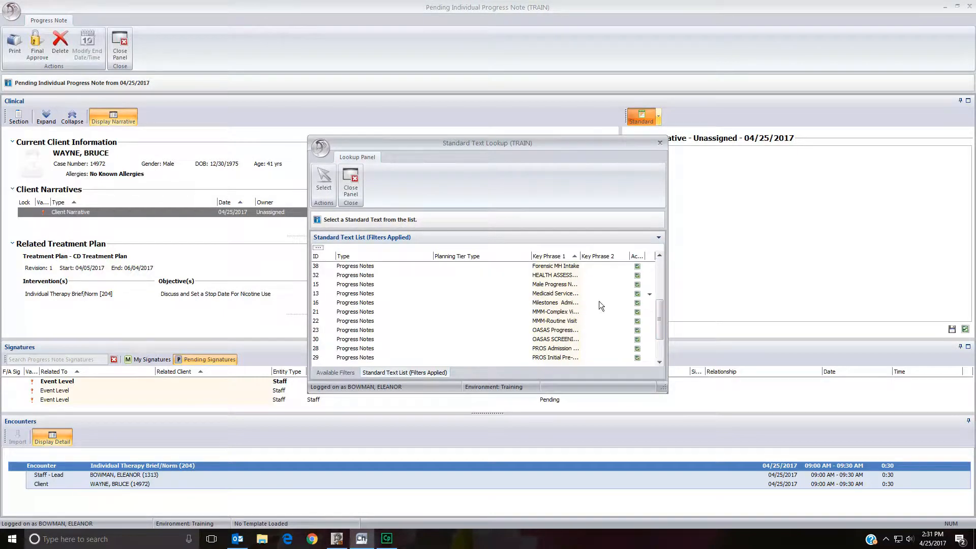
left_click(563, 330)
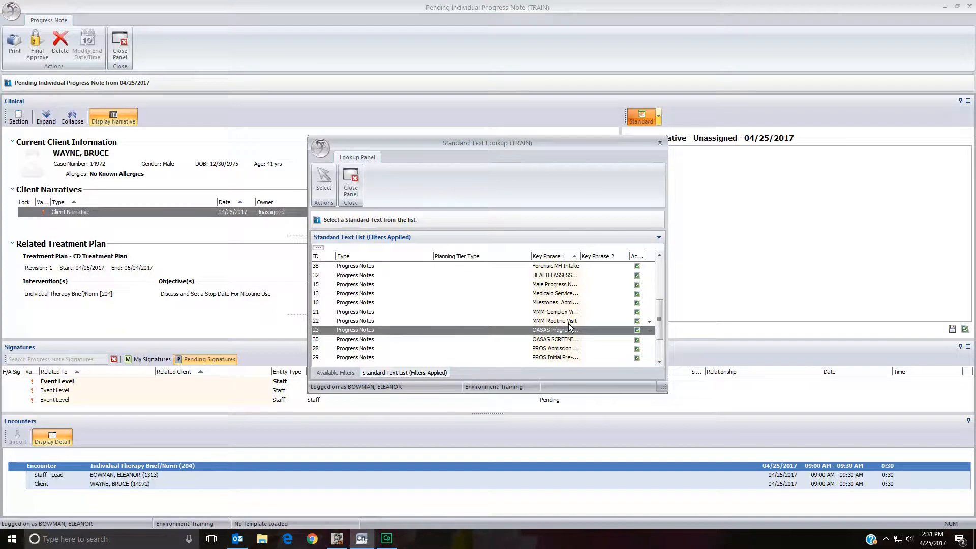
left_click(324, 179)
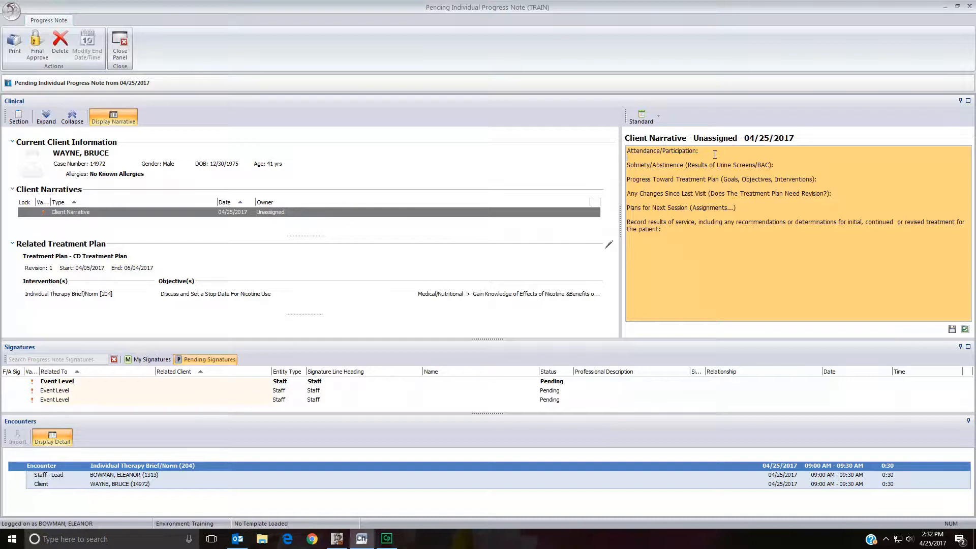
Step: Enter "Test Test Test" under Attendance/Participation in the client narrative and save it
key("Return")
type("Te")
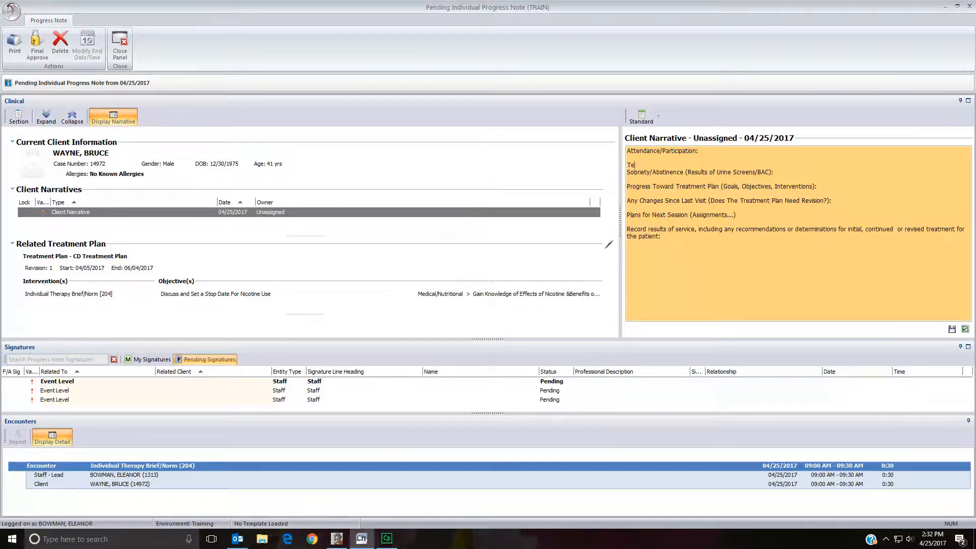
type("st Test Test")
left_click(951, 330)
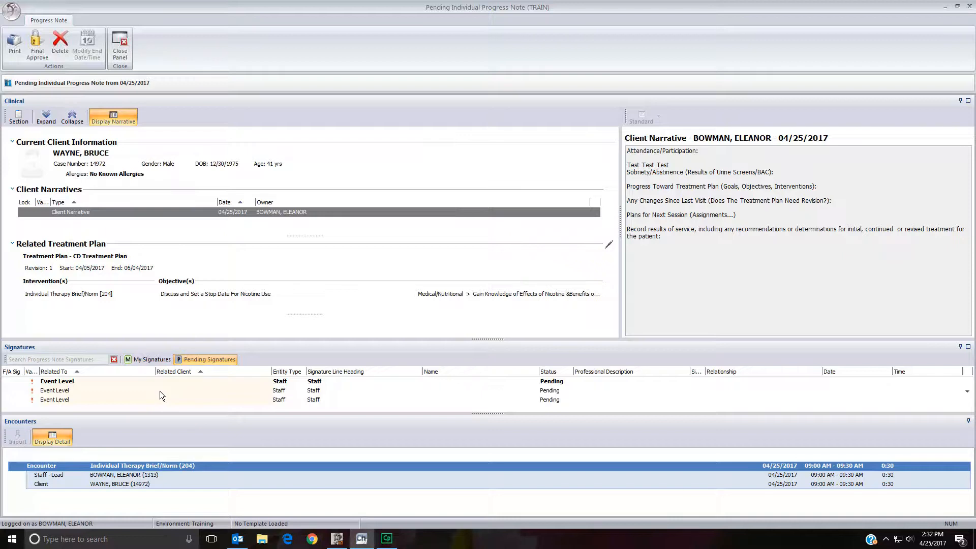
Step: Electronically sign the first pending event-level staff signature line
right_click(316, 385)
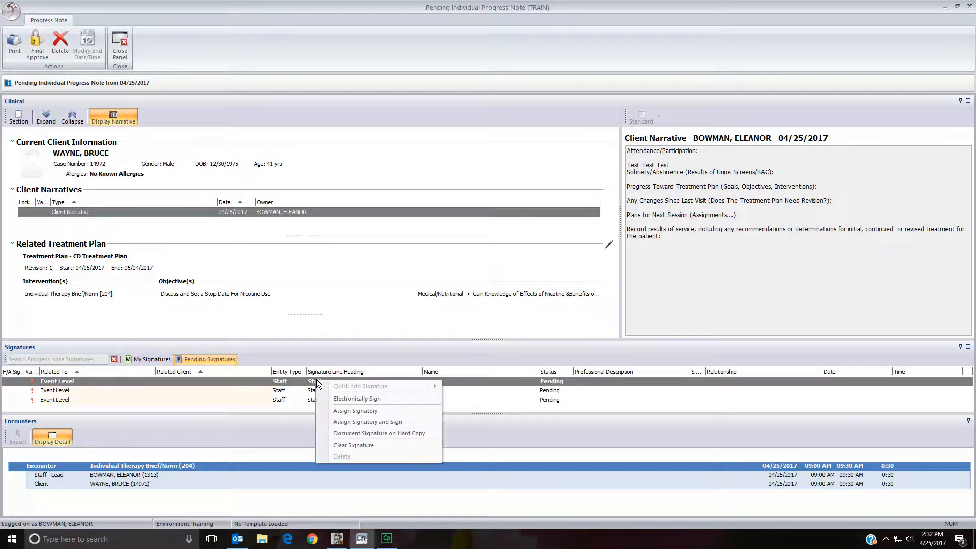
left_click(367, 399)
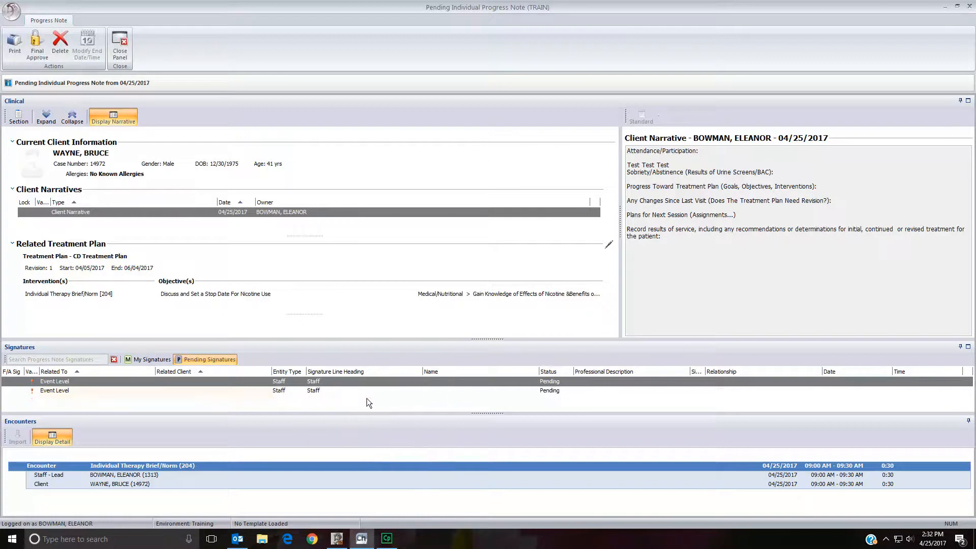
Step: Assign another staff member, found by staff ID, as signatory of the first remaining pending signature line
right_click(329, 382)
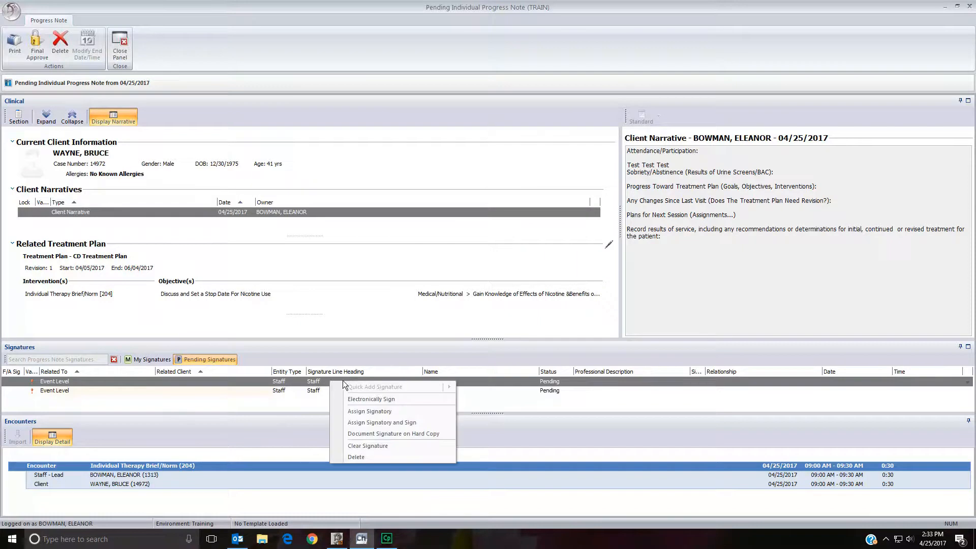
left_click(380, 412)
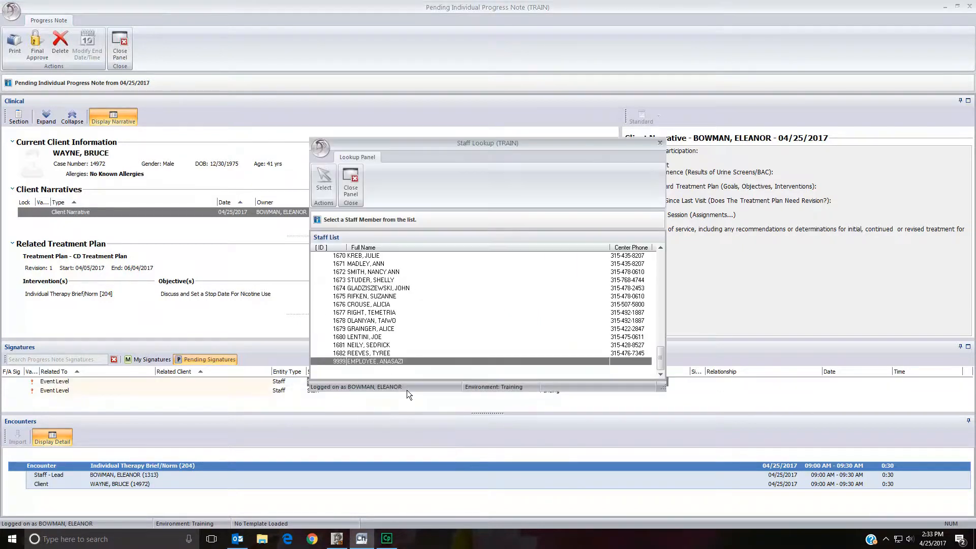
left_click(346, 322)
type("1")
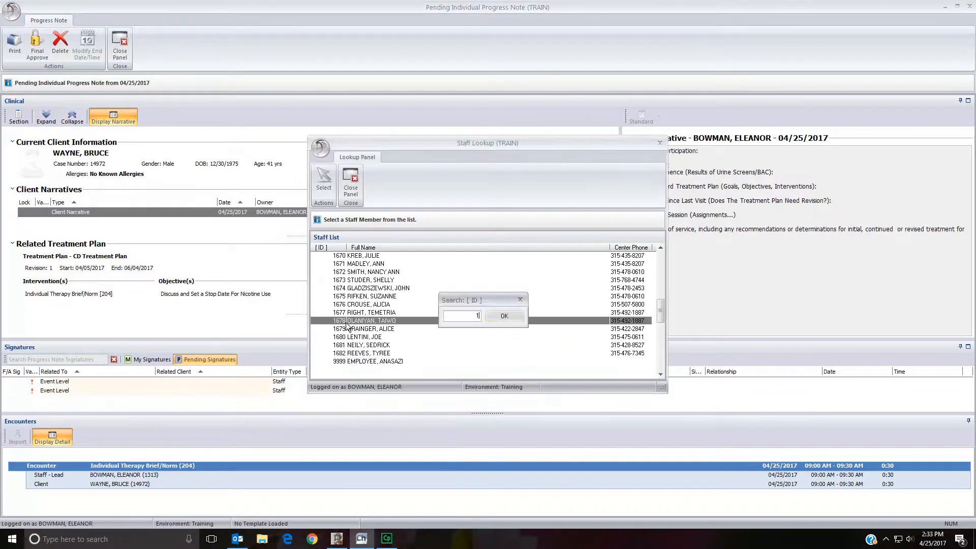
key("Return")
key("Return")
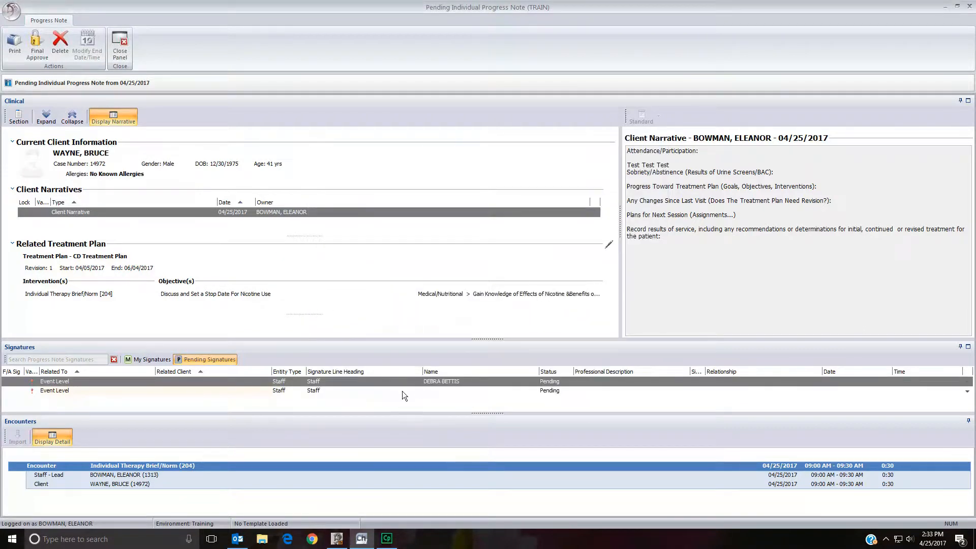
Step: Delete both remaining pending staff signature lines and show the signed-in staff member's signatures instead of pending ones
right_click(319, 392)
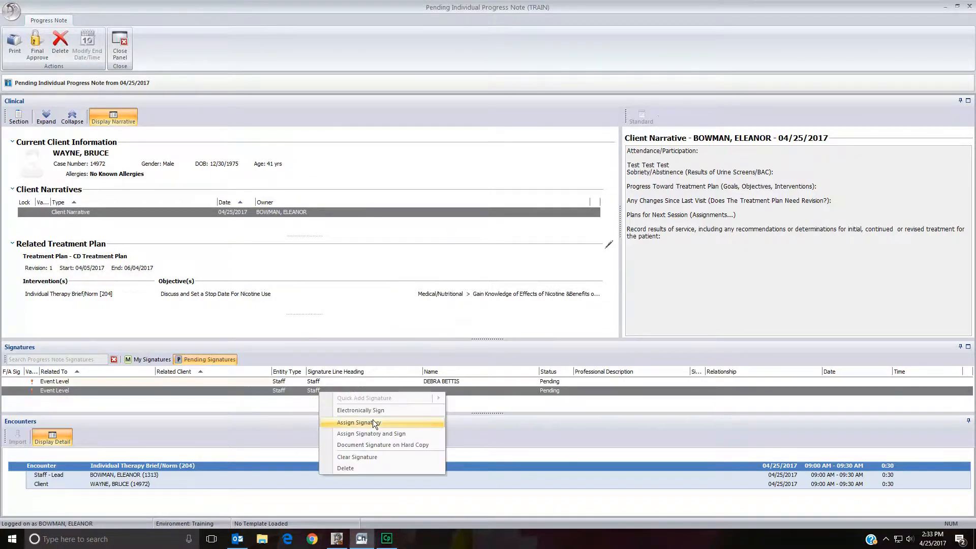
left_click(368, 466)
right_click(324, 381)
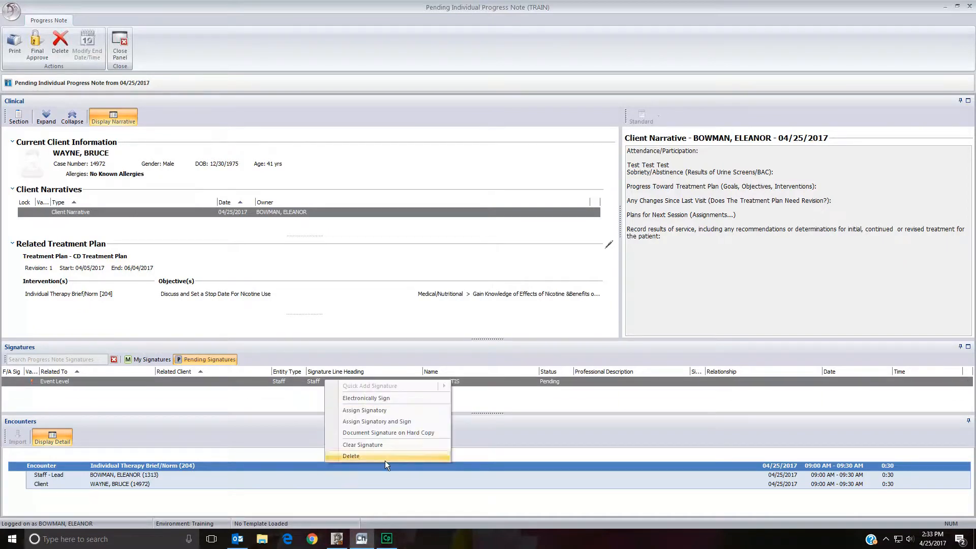
left_click(380, 458)
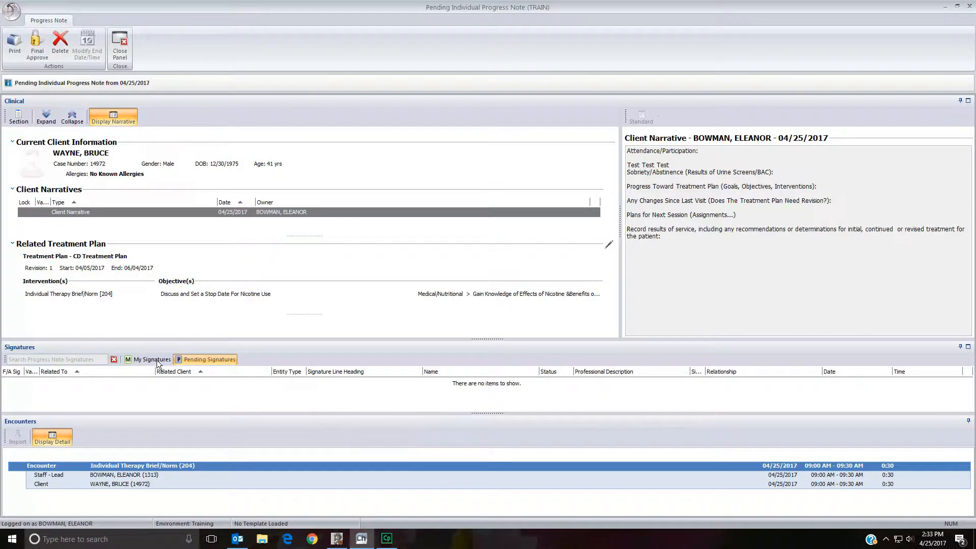
left_click(184, 360)
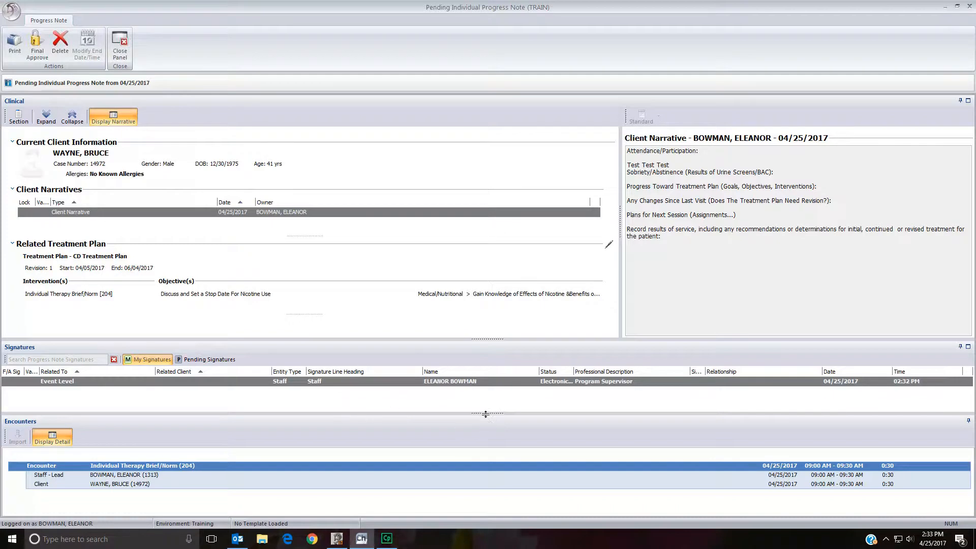
Step: Enlarge the encounters area, open the Individual Therapy Brief/Norm encounter and set its appointment type to No Show (5)
left_click_drag(486, 414, 485, 327)
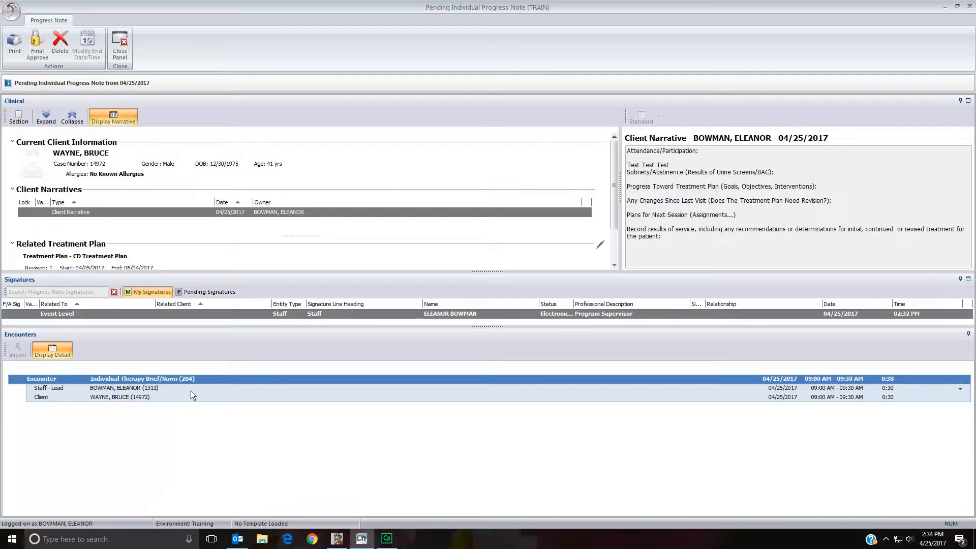
double_click(160, 381)
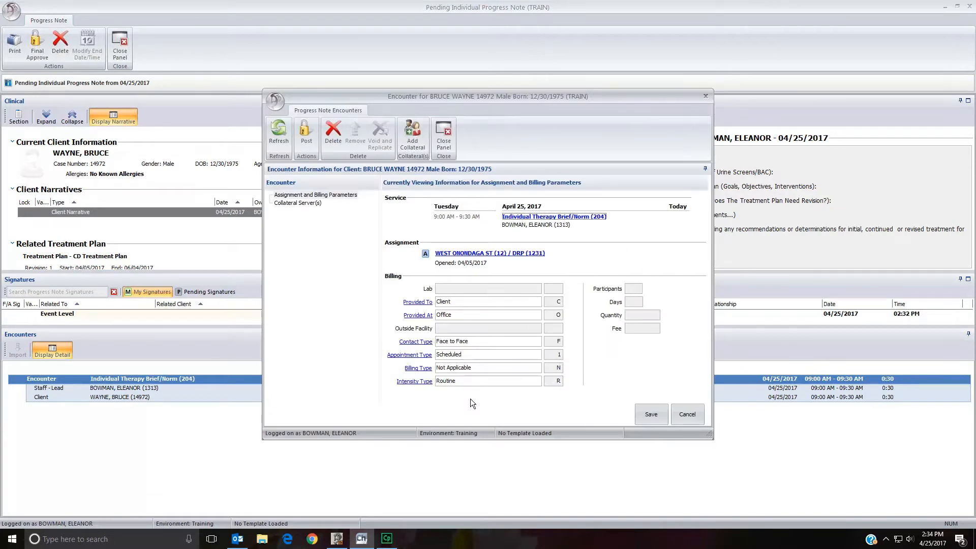
left_click(469, 353)
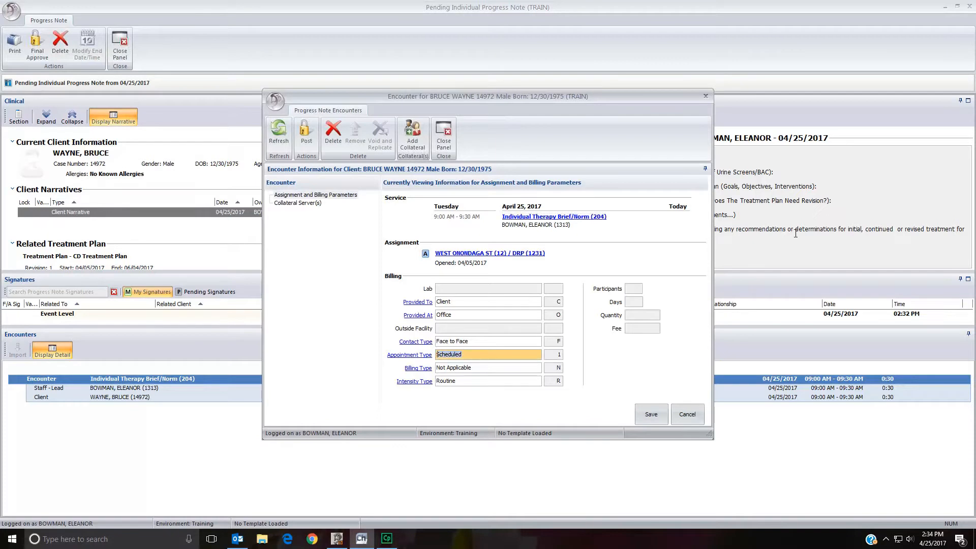
type("5")
key("Tab")
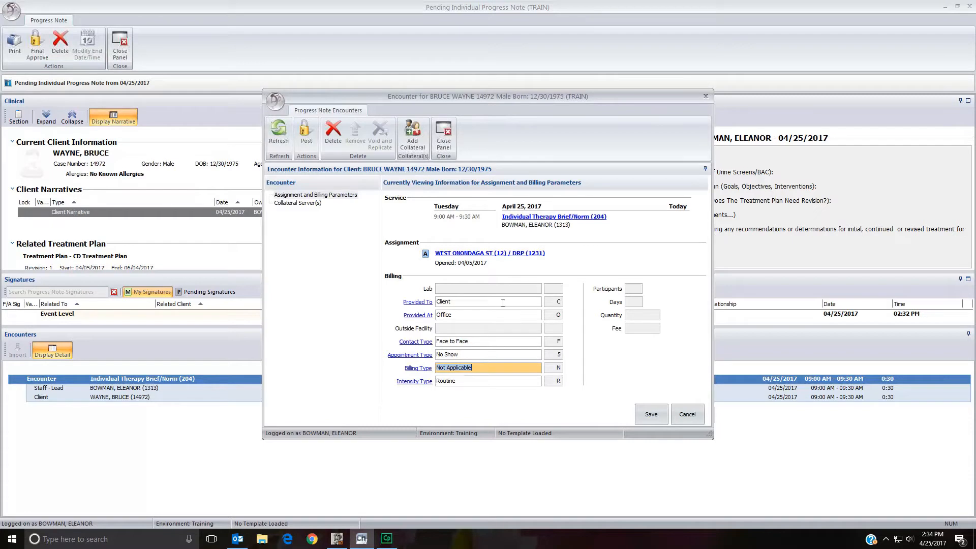
Step: Set the encounter's service duration to 0:00, saving the encounter with that duration, and final approve the progress note
left_click(515, 220)
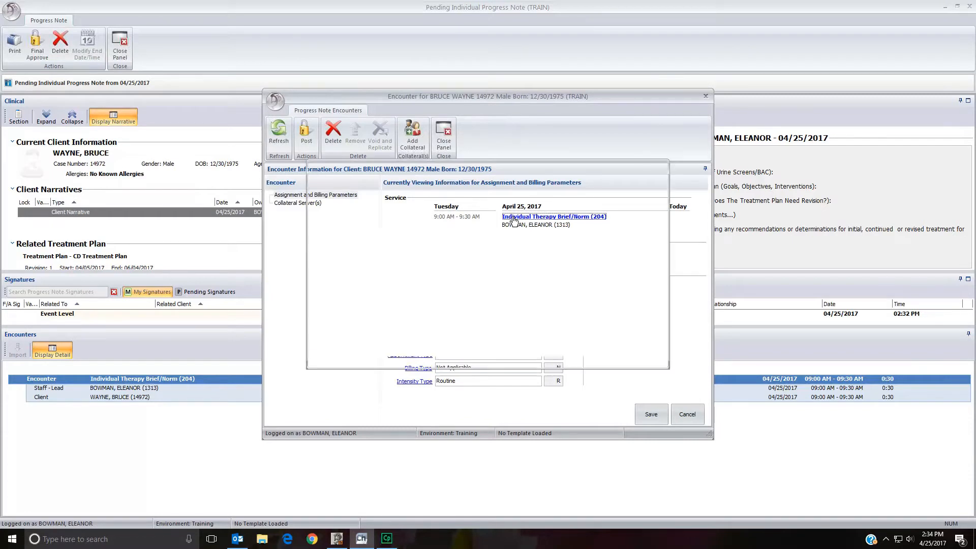
type("00")
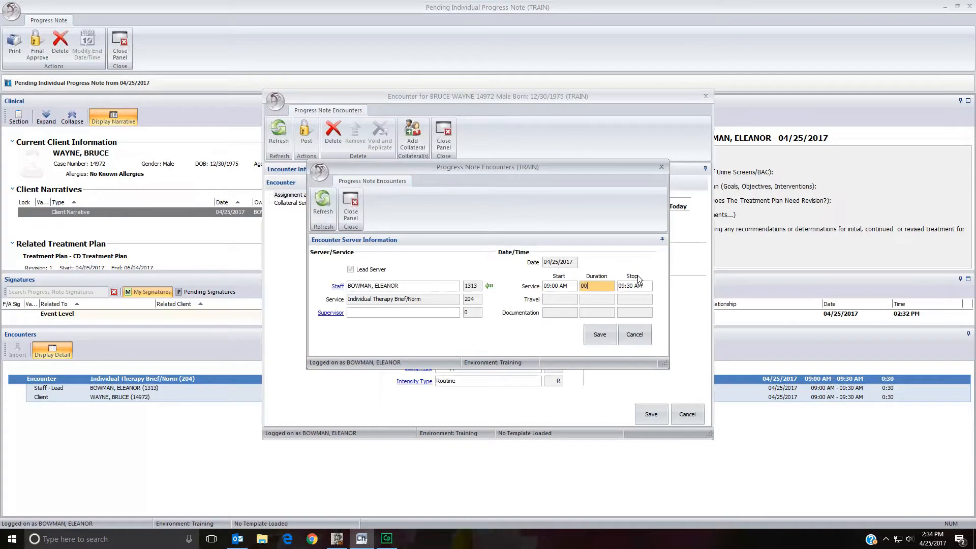
key("Tab")
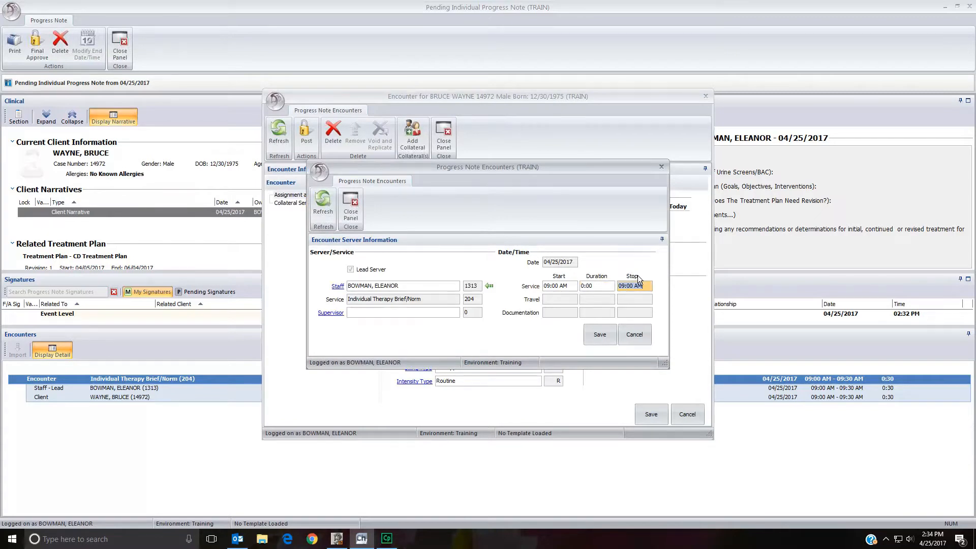
left_click(600, 333)
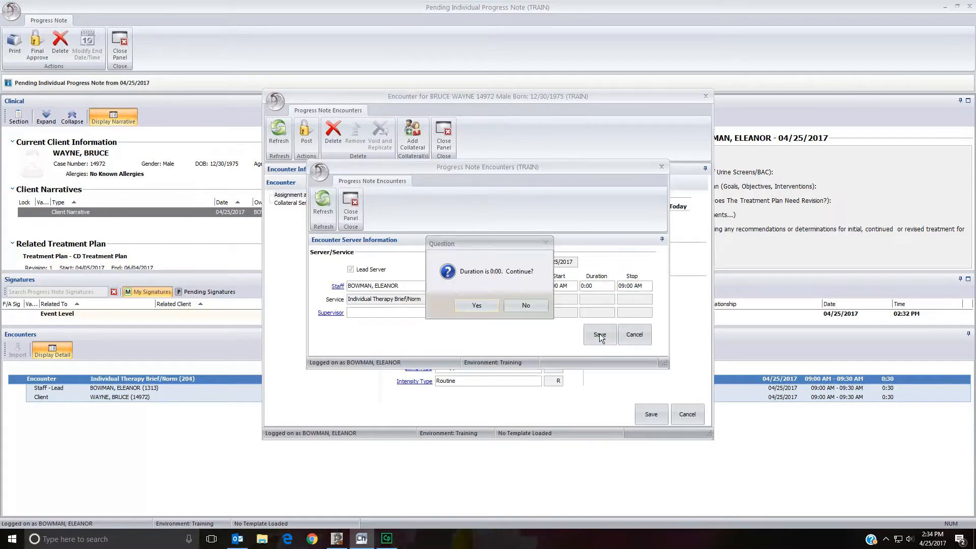
left_click(478, 305)
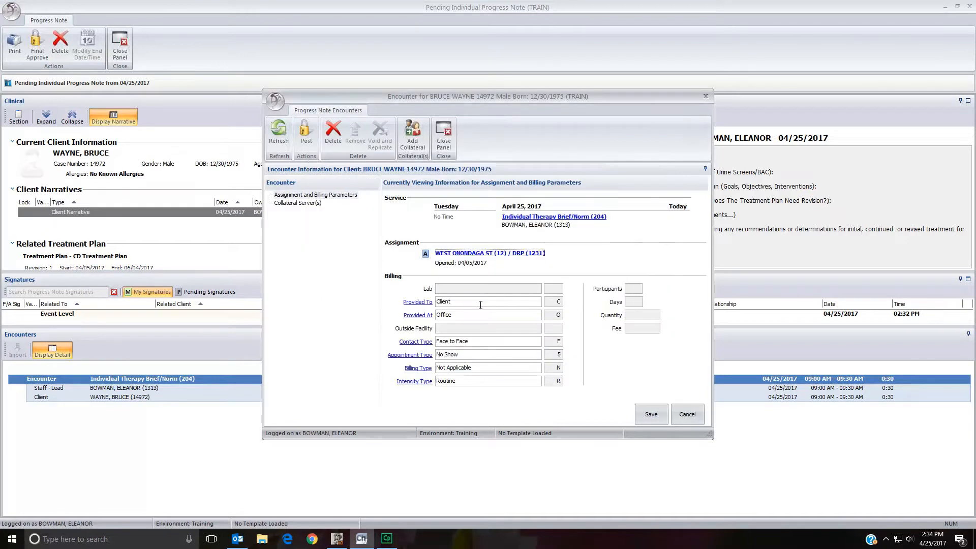
left_click(649, 414)
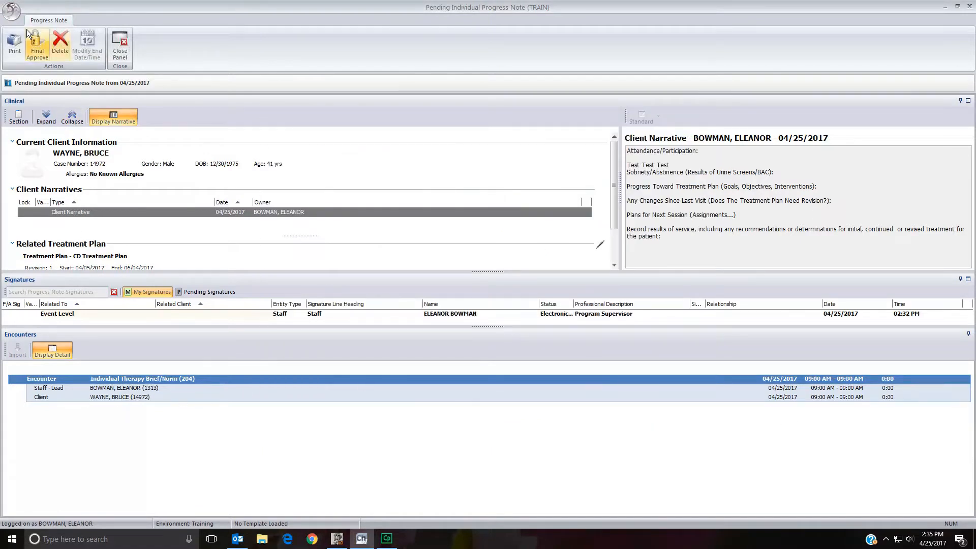
left_click(39, 44)
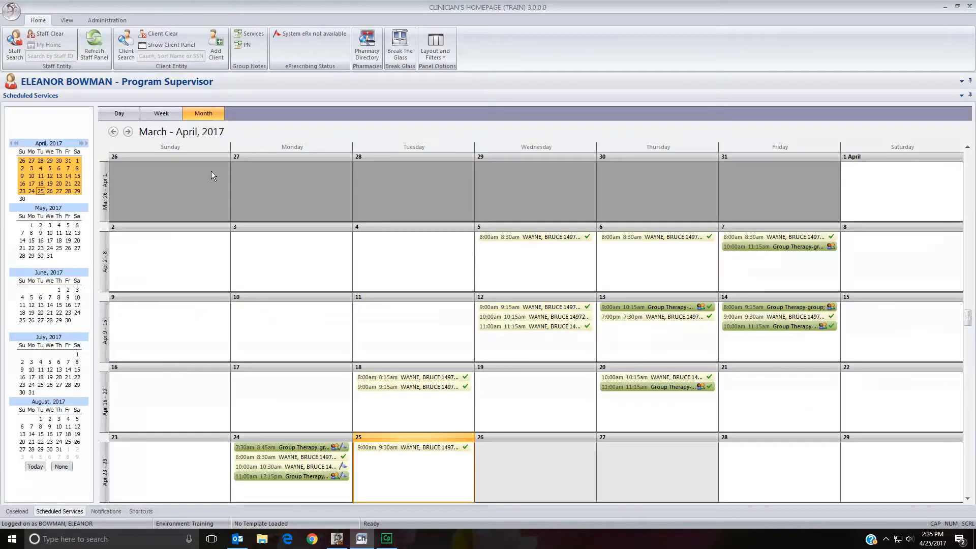
Step: From the April 25 scheduled service, show the client's panel, open the 04/25/2017 individual progress note to review it, and close it
right_click(430, 446)
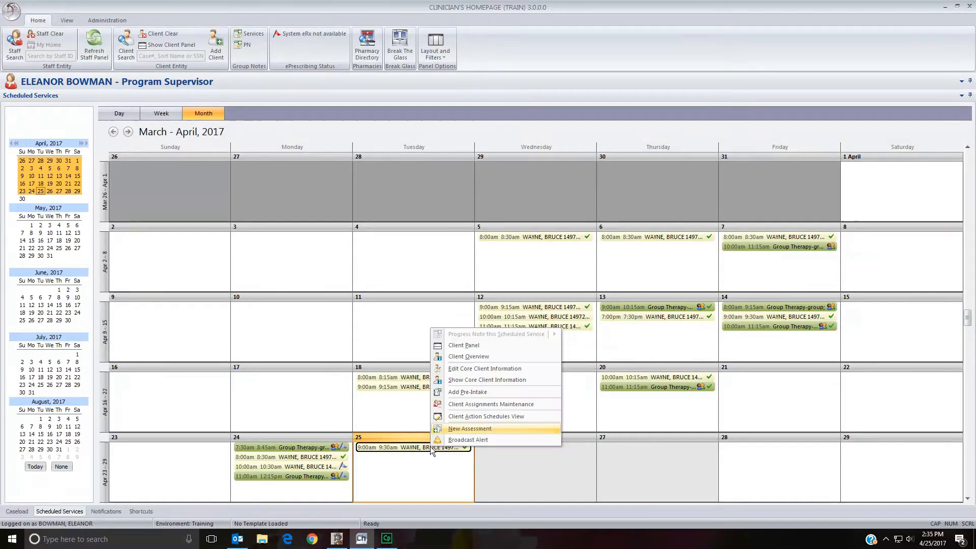
left_click(484, 344)
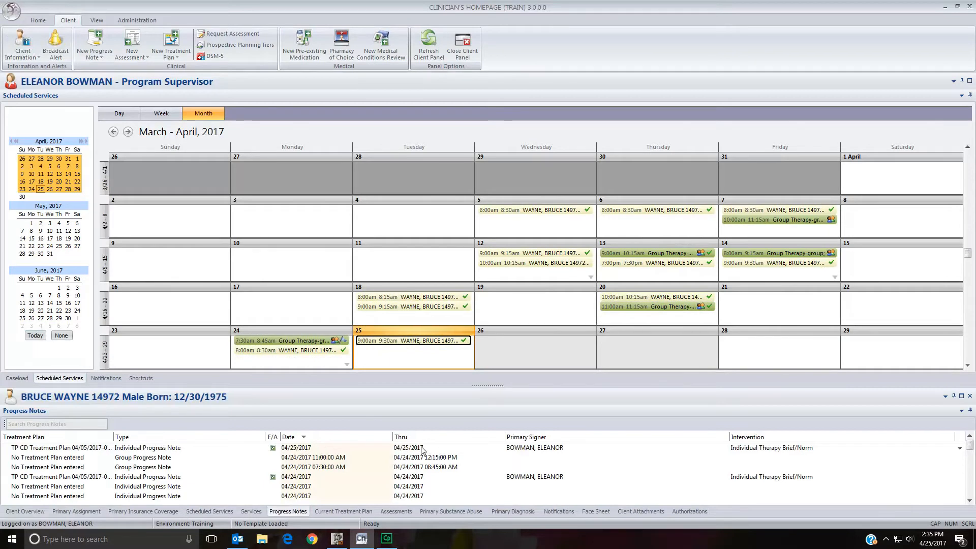
left_click(421, 451)
double_click(422, 450)
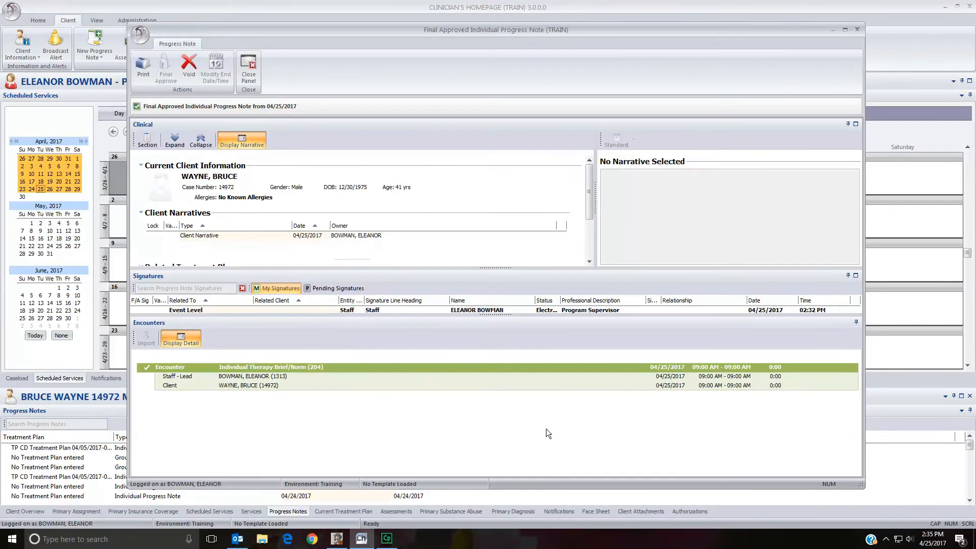
mouse_move(248, 384)
left_click(242, 68)
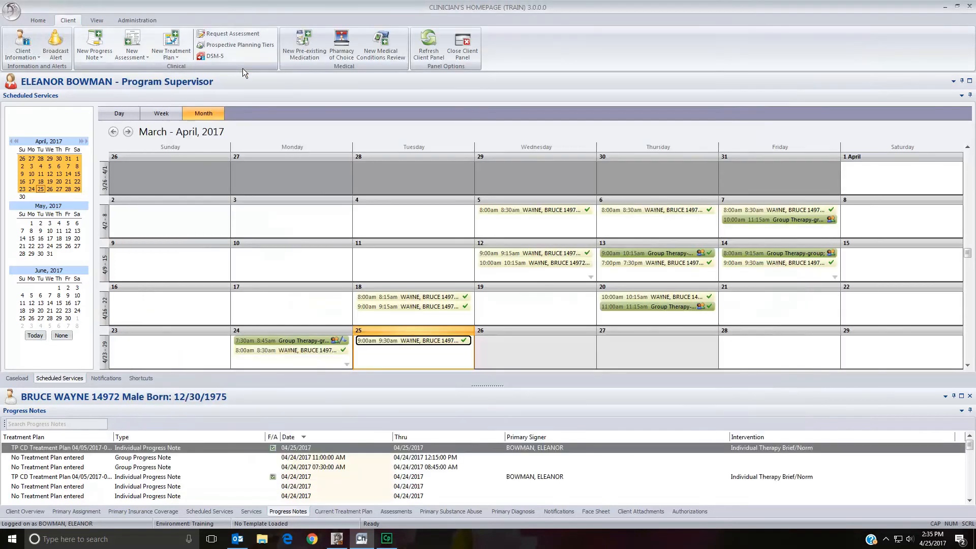
Step: Close the client's panel and show the staff member's caseload list
left_click(970, 396)
left_click(17, 512)
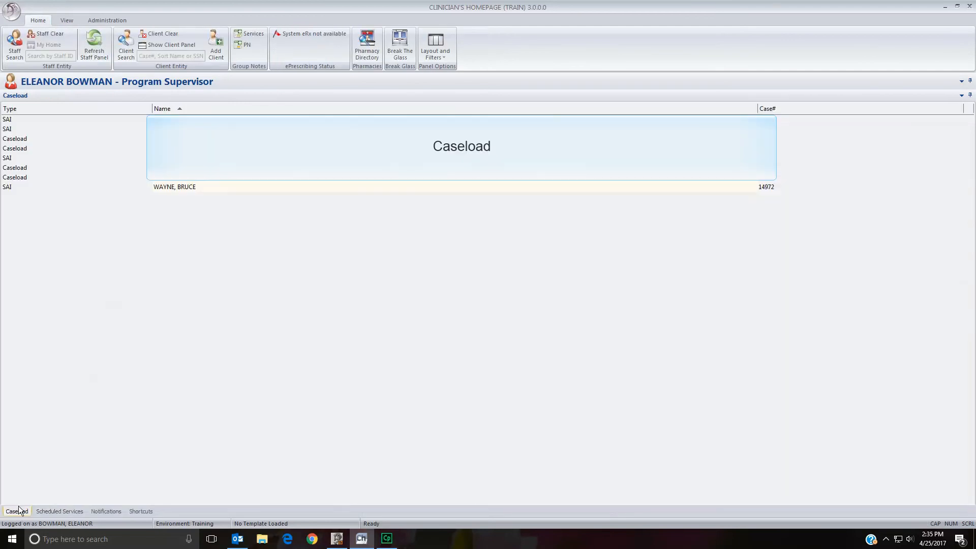